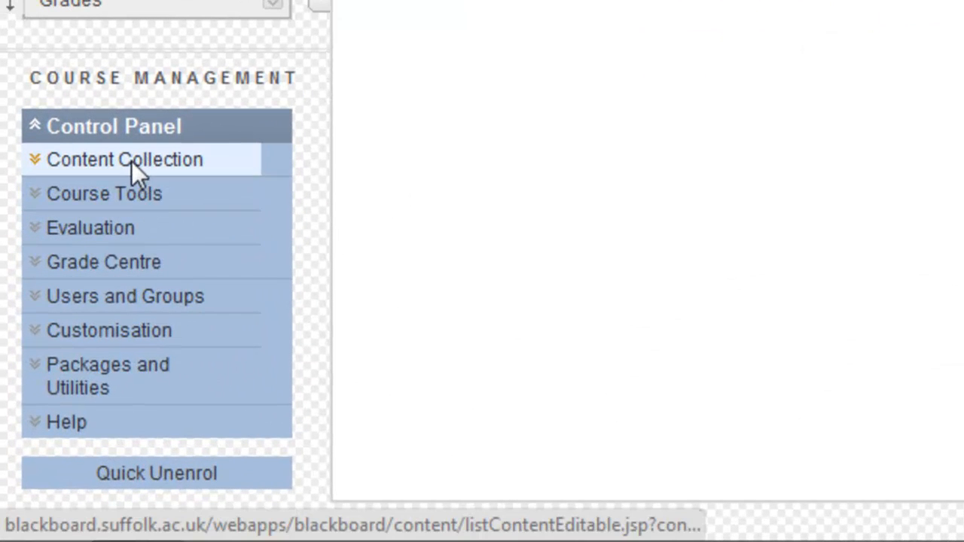
# Open the Cashsnctest content collection of the course in a new browser tab and view its upload options
pyautogui.click(60, 369)
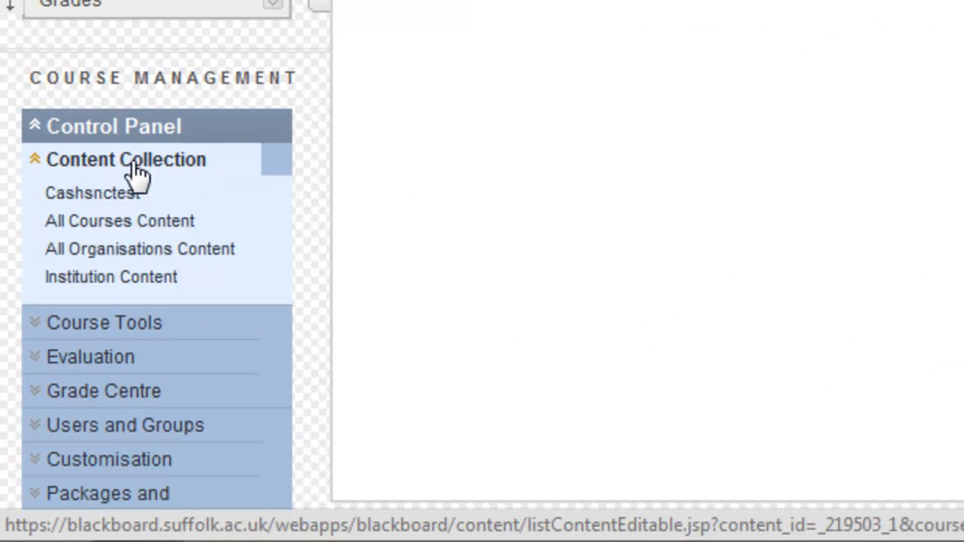
pyautogui.rightClick(109, 201)
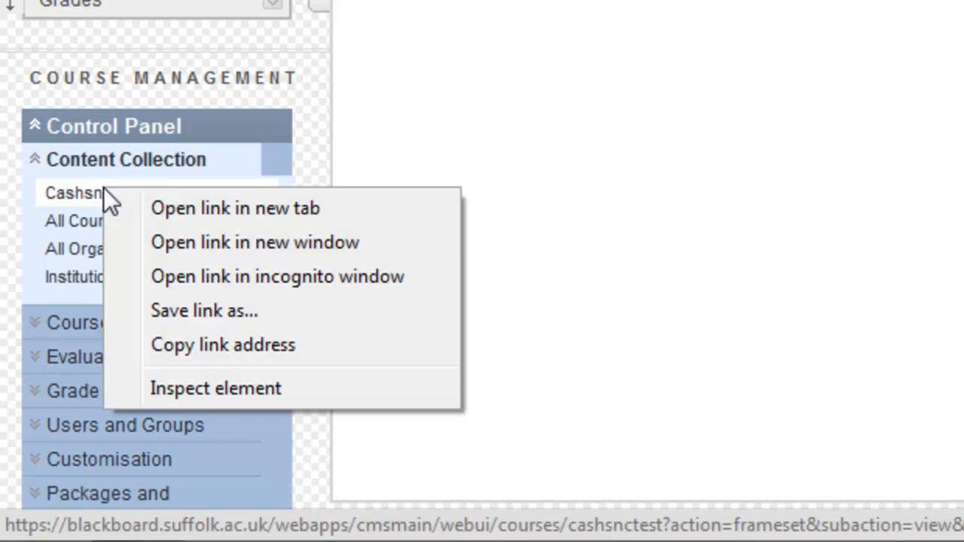
pyautogui.click(258, 217)
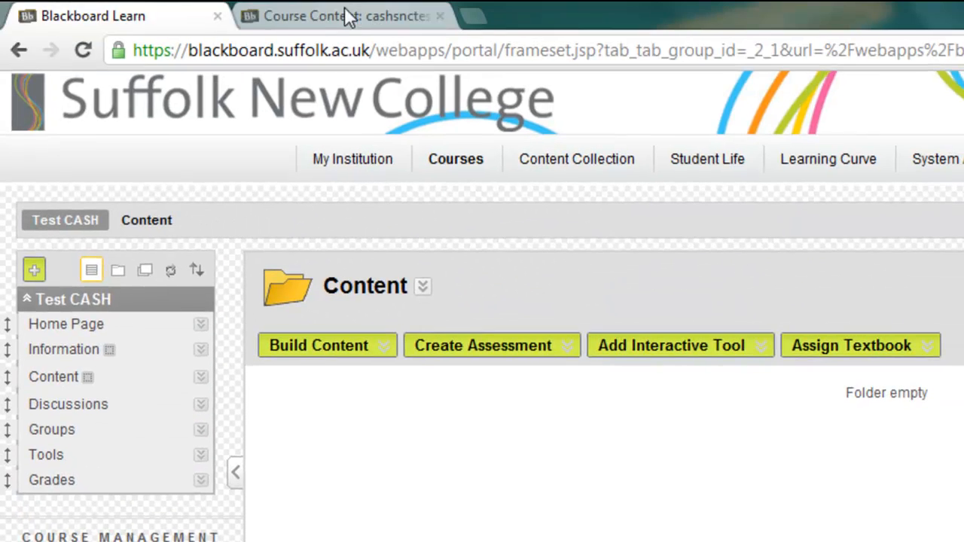
pyautogui.click(347, 15)
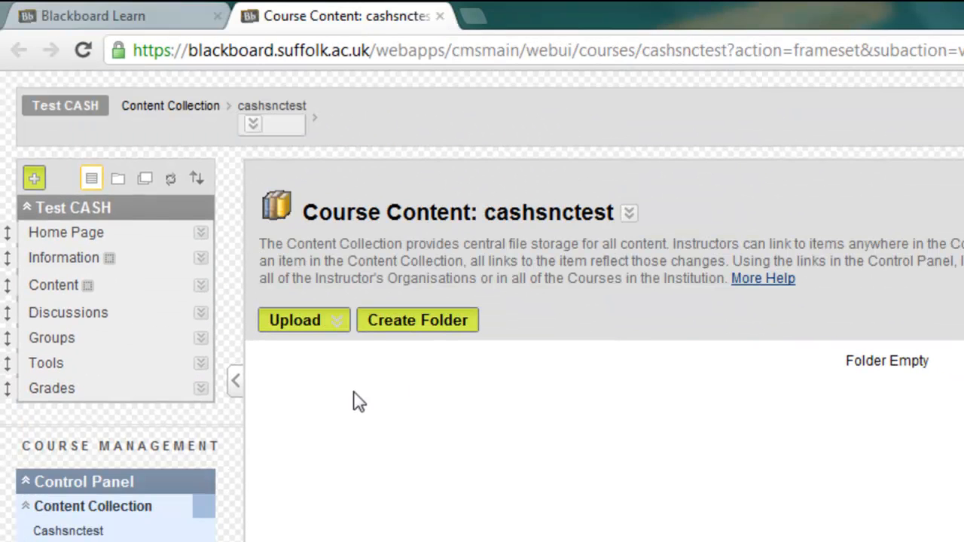
pyautogui.click(325, 322)
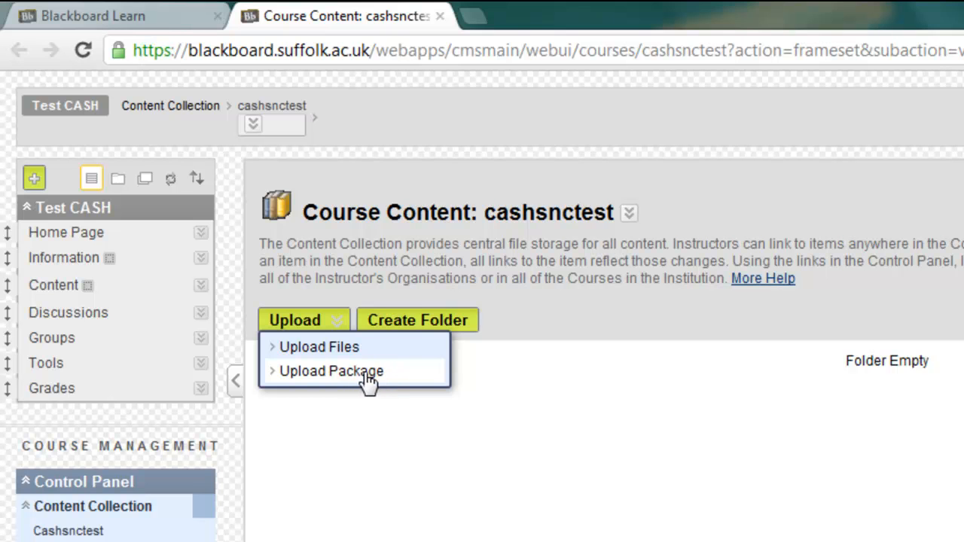
pyautogui.click(458, 385)
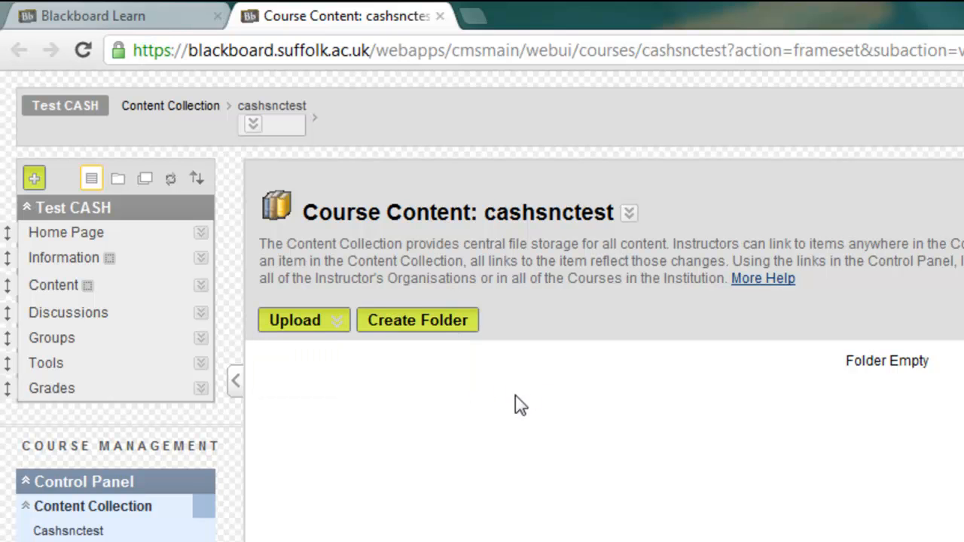
# Switch to the desktop and examine the contents of the My Files folder and its Elements subfolder
pyautogui.press('super+d')
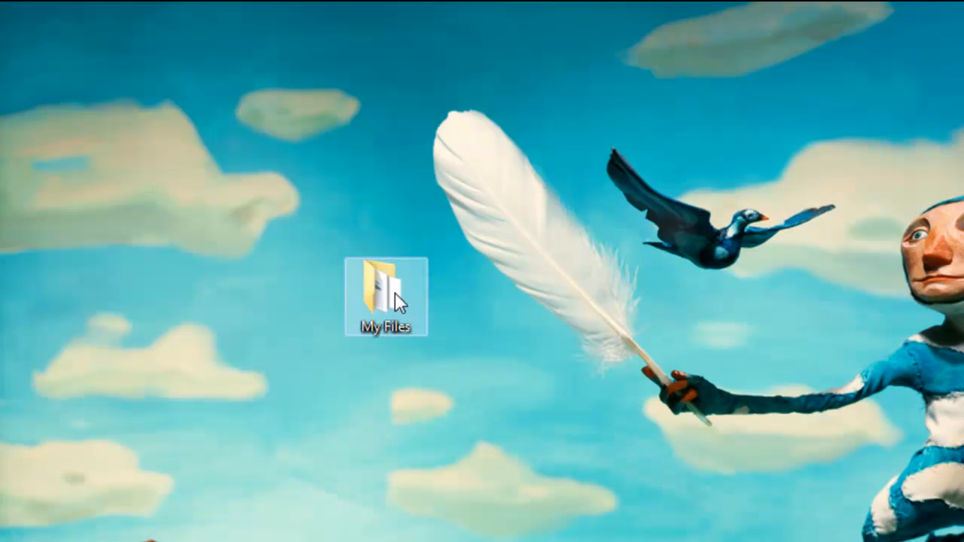
pyautogui.click(381, 288)
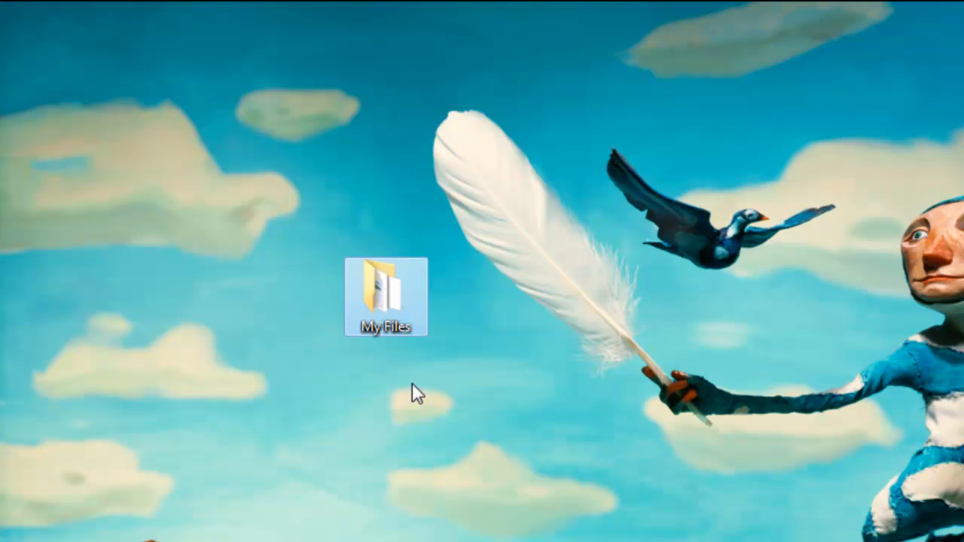
pyautogui.doubleClick(390, 294)
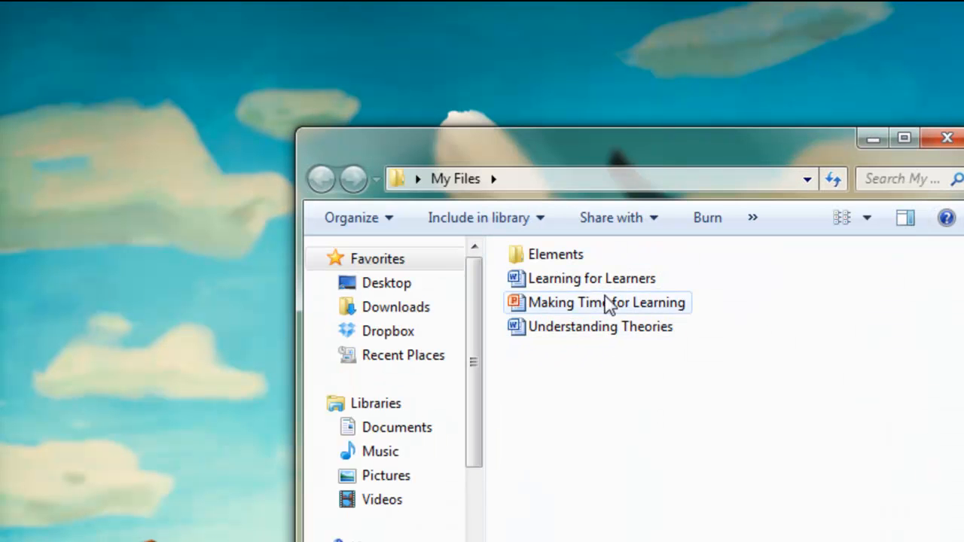
pyautogui.doubleClick(553, 262)
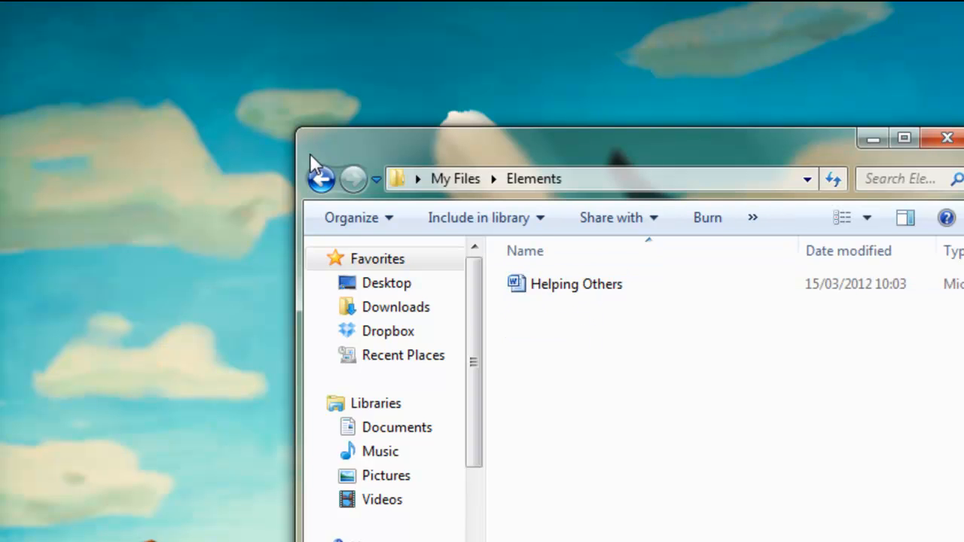
pyautogui.click(323, 180)
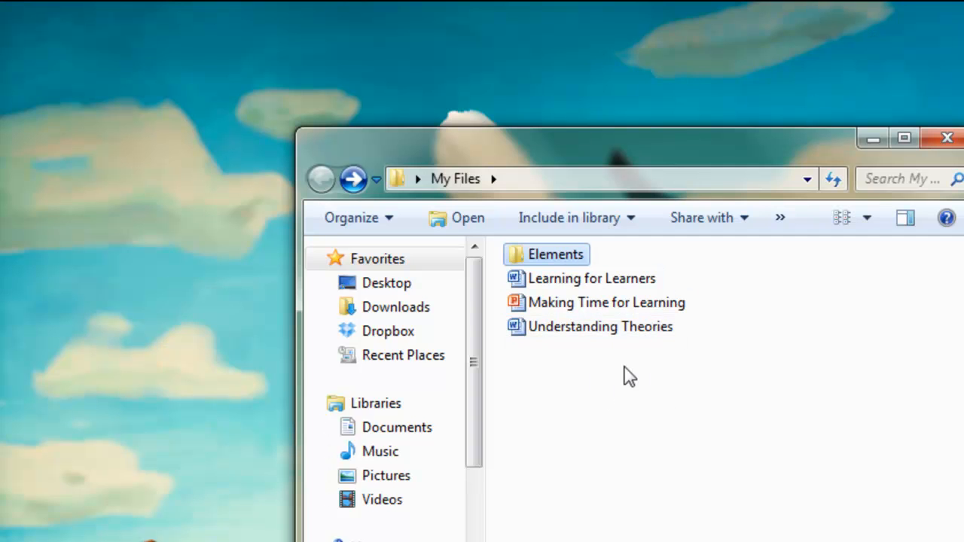
pyautogui.click(946, 138)
# Compress the My Files desktop folder into a zipped folder
pyautogui.moveTo(380, 295)
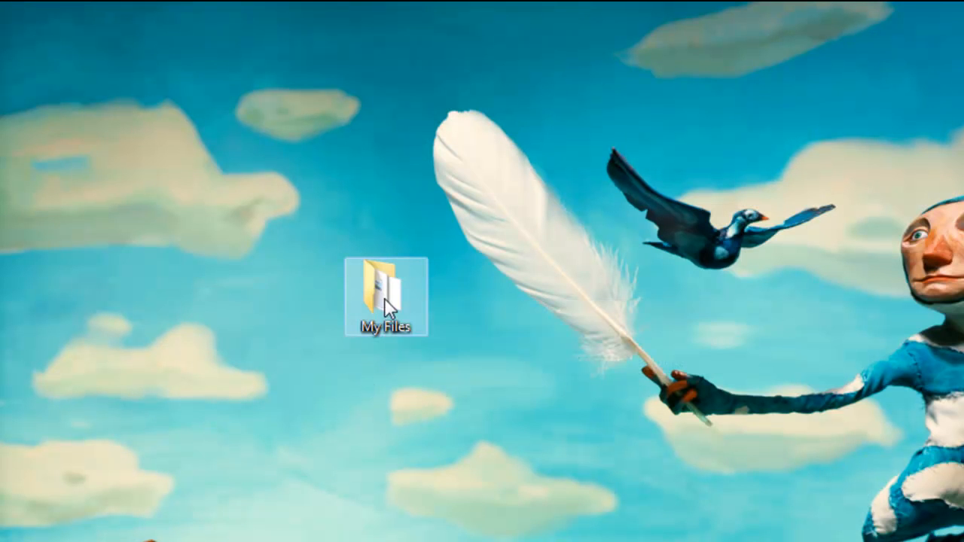
pyautogui.doubleClick(385, 290)
pyautogui.rightClick(385, 290)
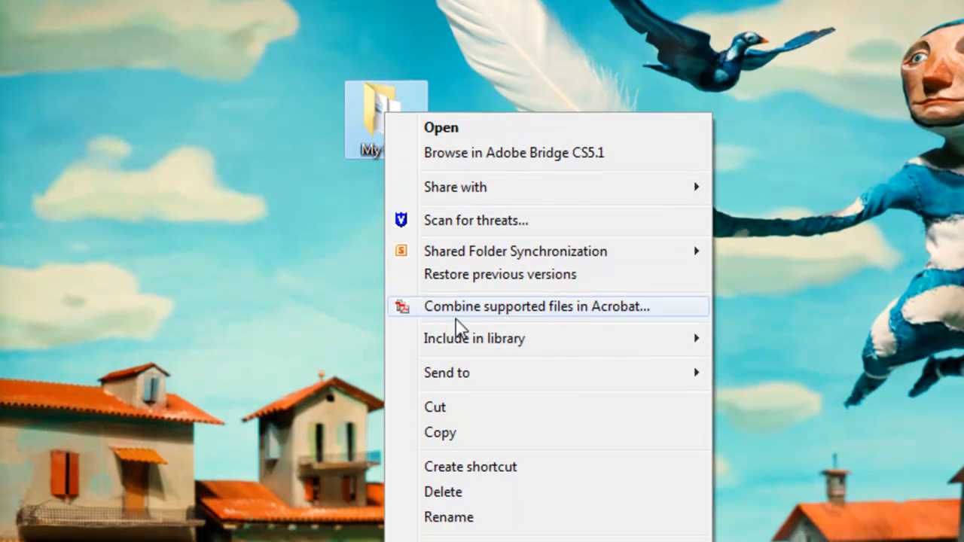
pyautogui.moveTo(487, 376)
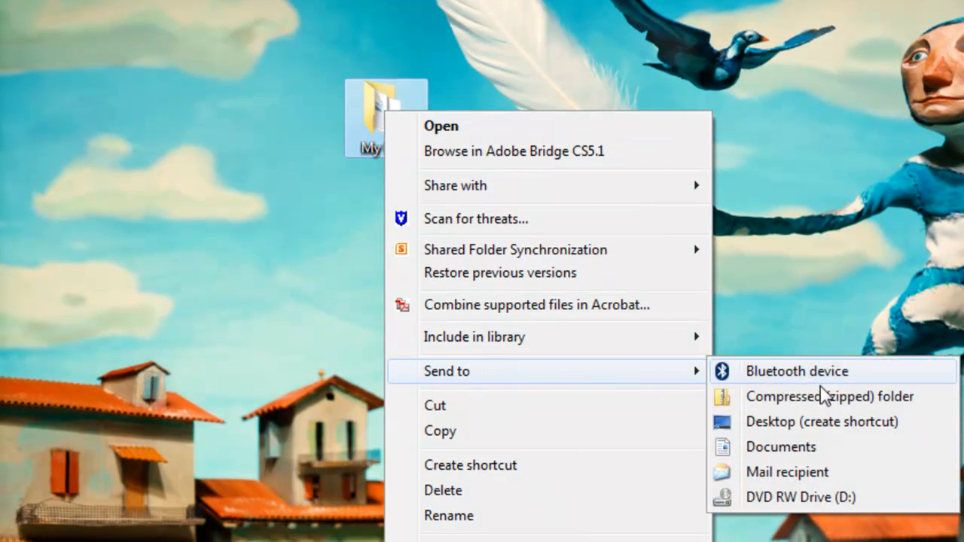
pyautogui.click(864, 401)
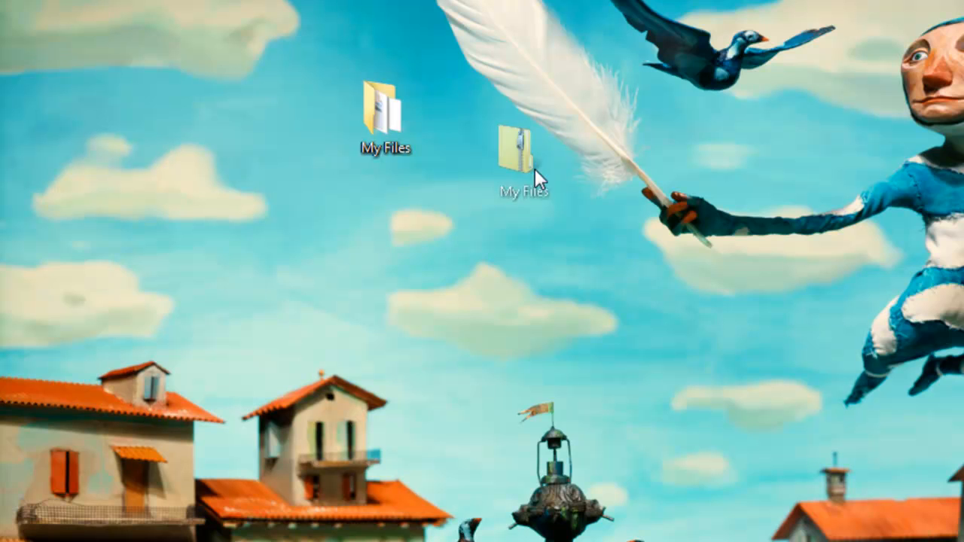
pyautogui.moveTo(555, 99)
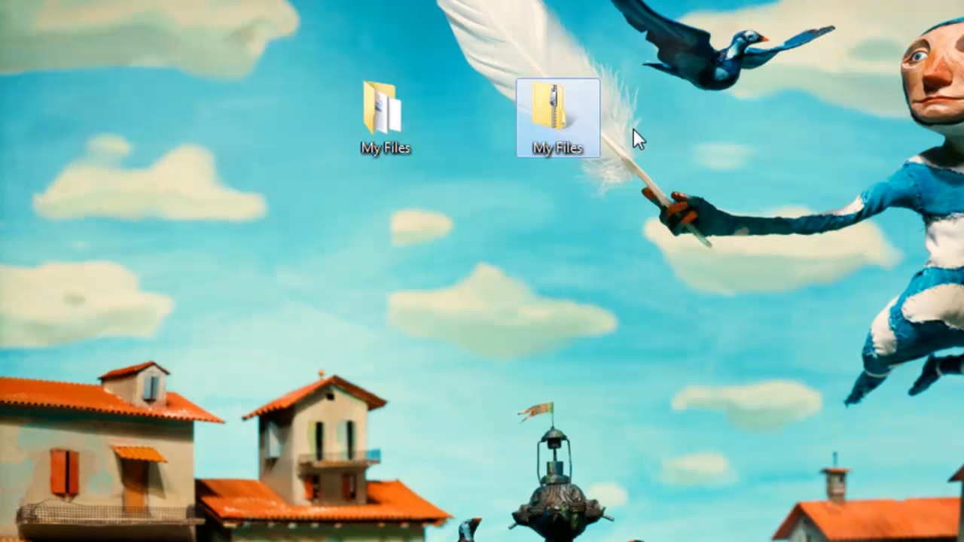
pyautogui.moveTo(558, 116)
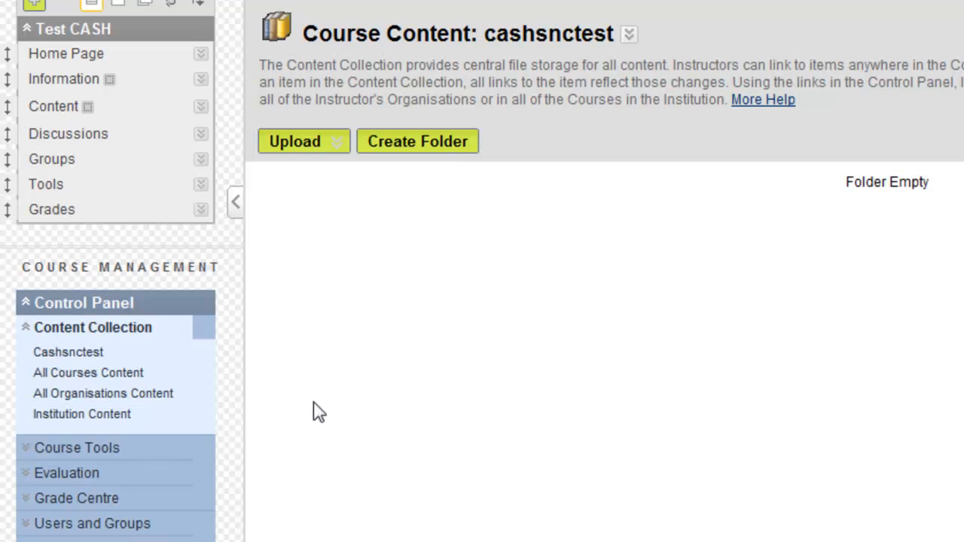
# In Blackboard, upload the zipped My Files from the desktop as a package to cashsnctest, and check the unpacked My Files and Elements folders
pyautogui.click(311, 153)
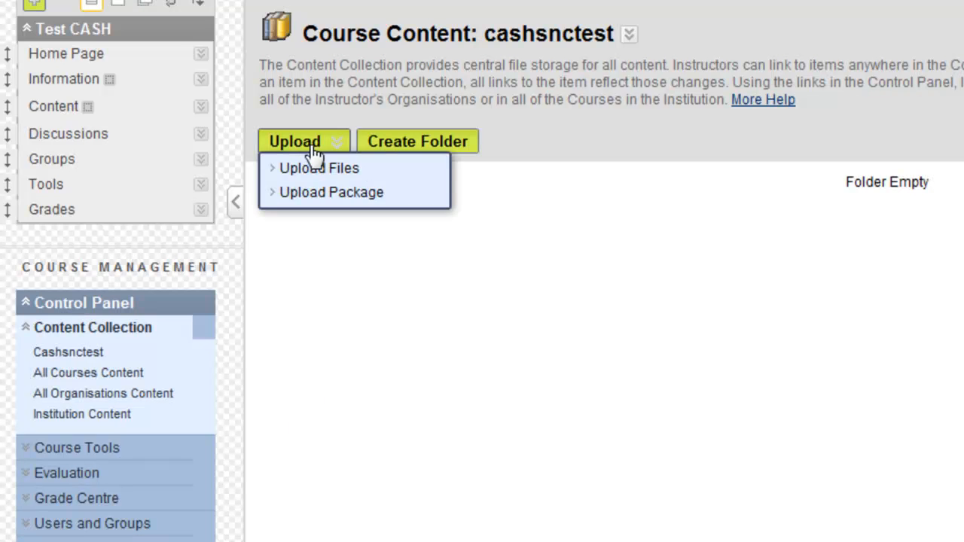
pyautogui.click(343, 194)
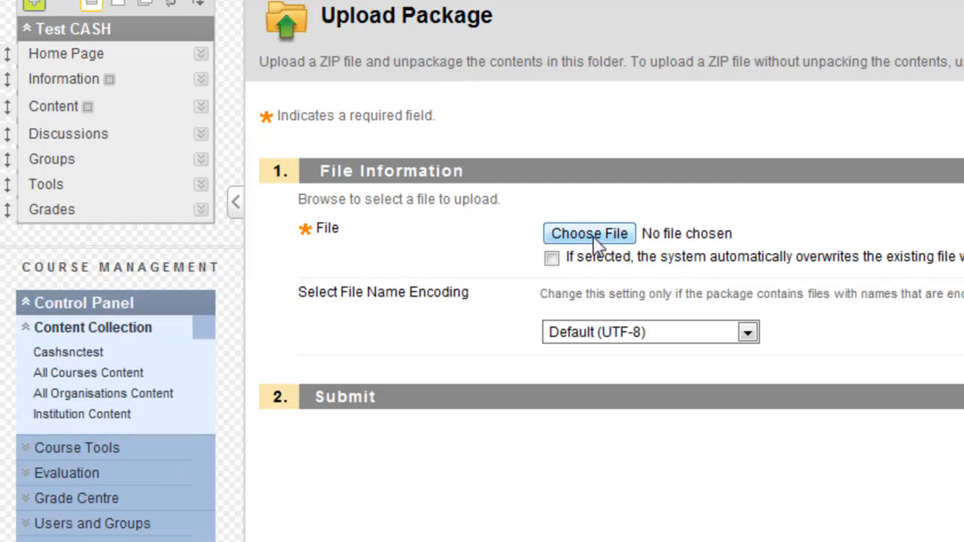
pyautogui.click(595, 238)
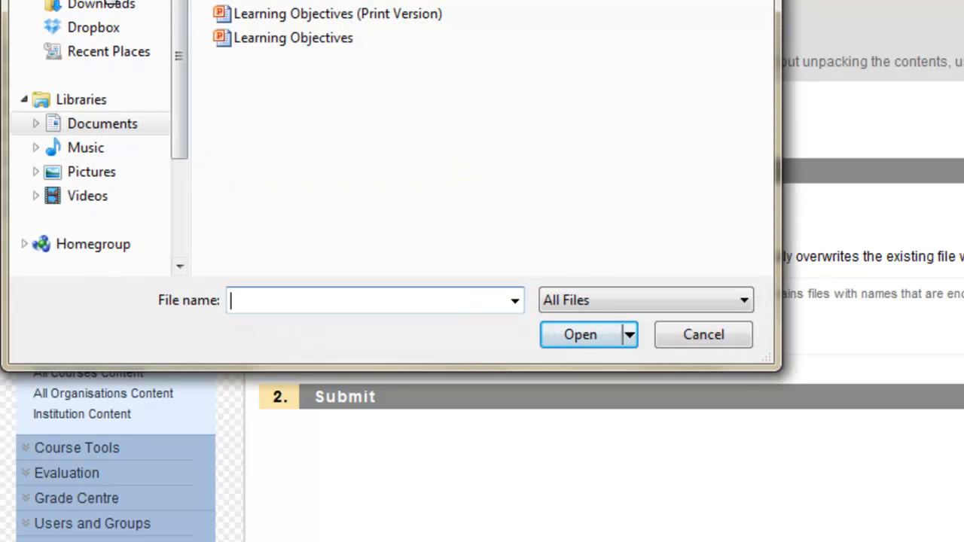
pyautogui.click(108, 0)
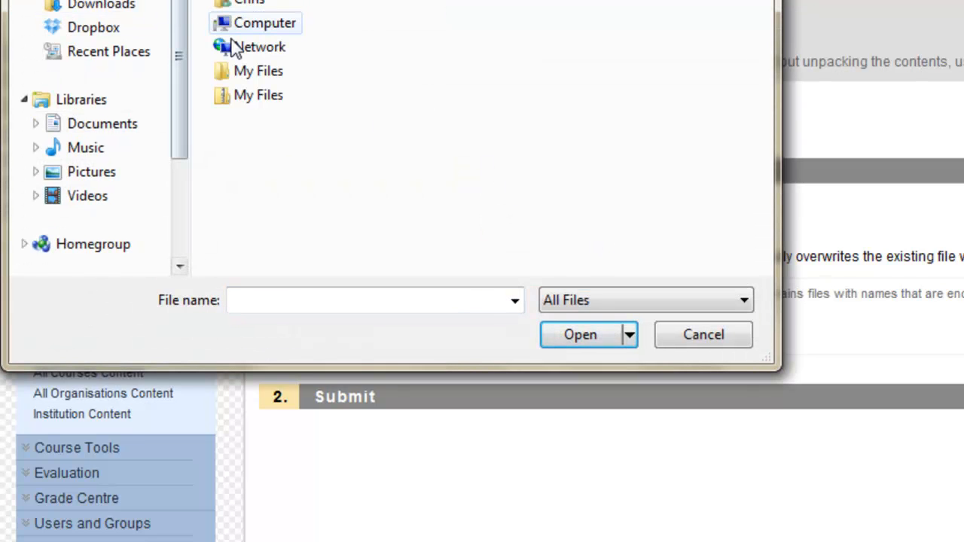
pyautogui.click(260, 103)
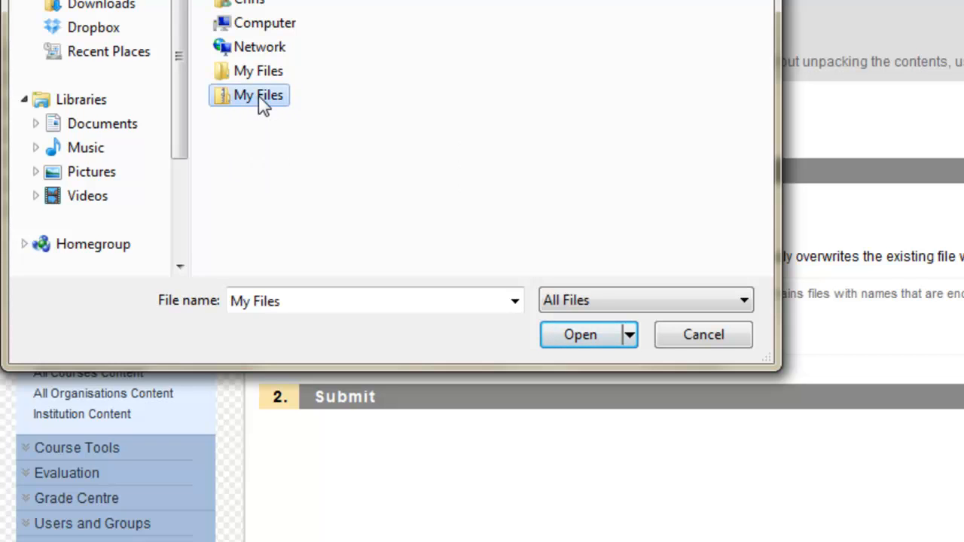
pyautogui.click(581, 334)
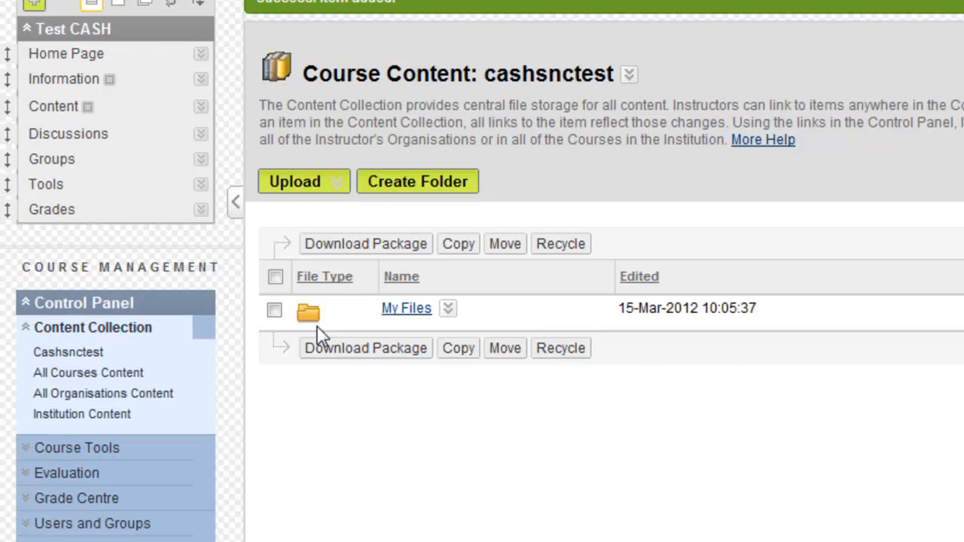
pyautogui.click(407, 316)
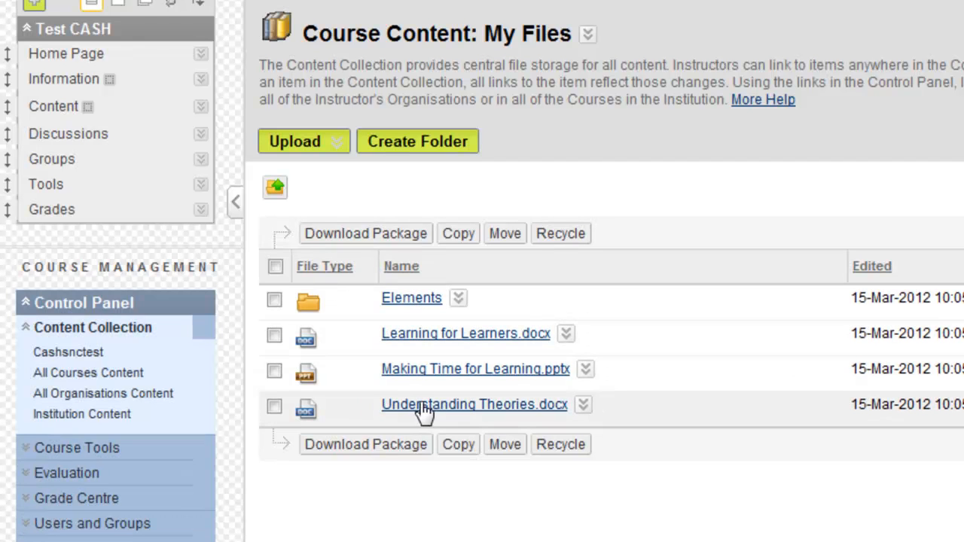
pyautogui.click(410, 301)
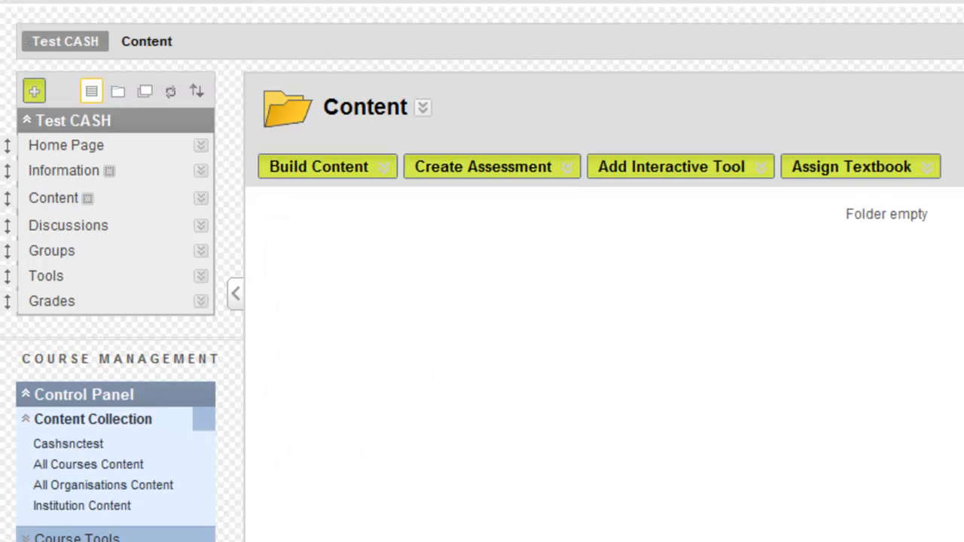
# Add a file to the course's Content area, linking Learning for Learners.docx from My Files in the content collection
pyautogui.click(327, 166)
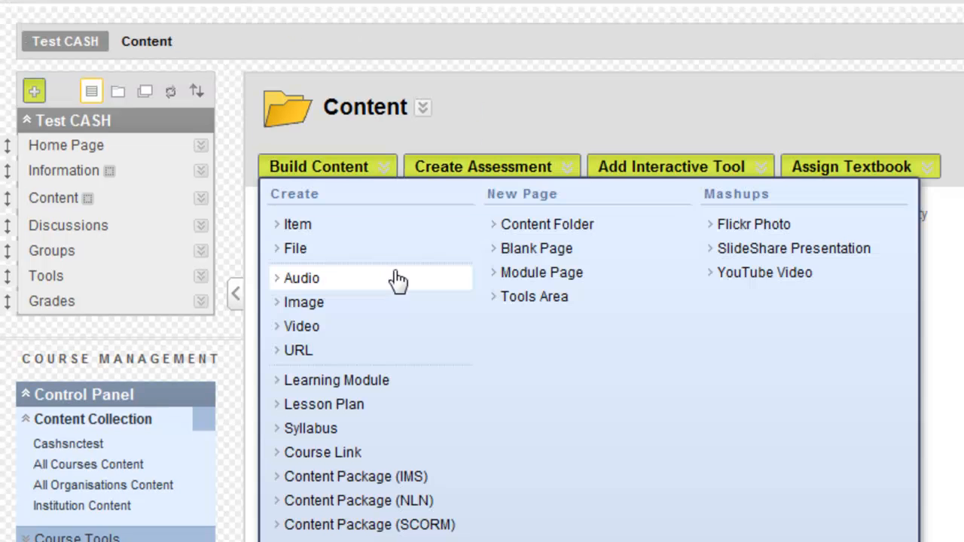
pyautogui.click(345, 169)
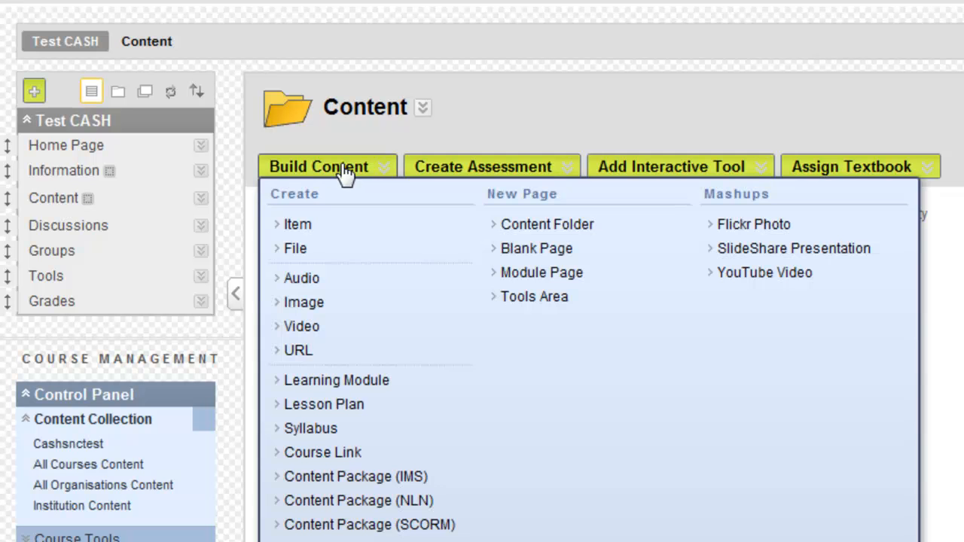
pyautogui.click(331, 259)
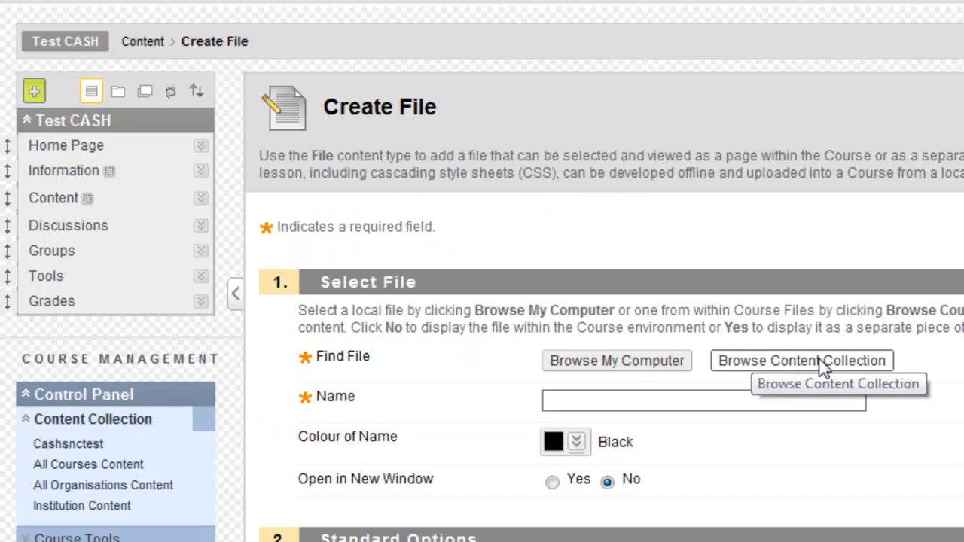
pyautogui.click(820, 361)
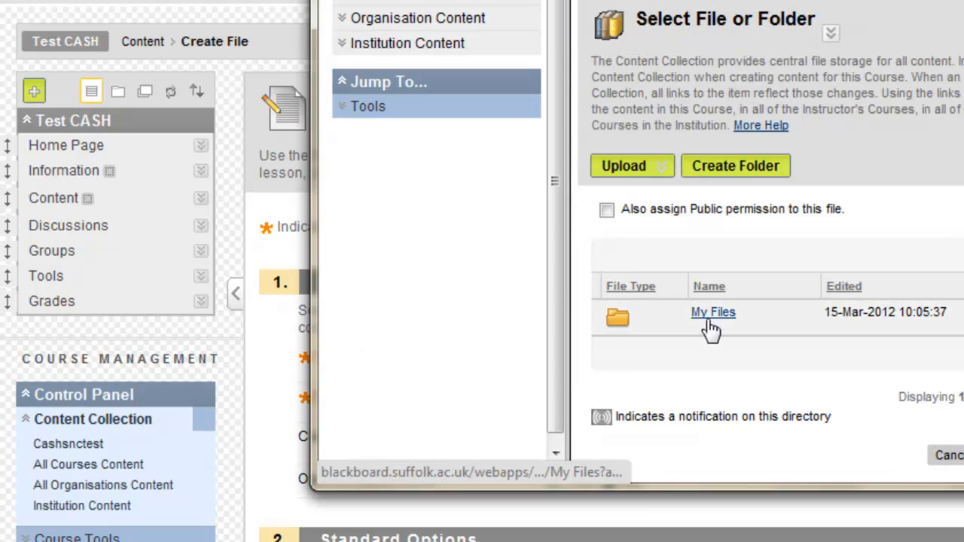
pyautogui.click(711, 325)
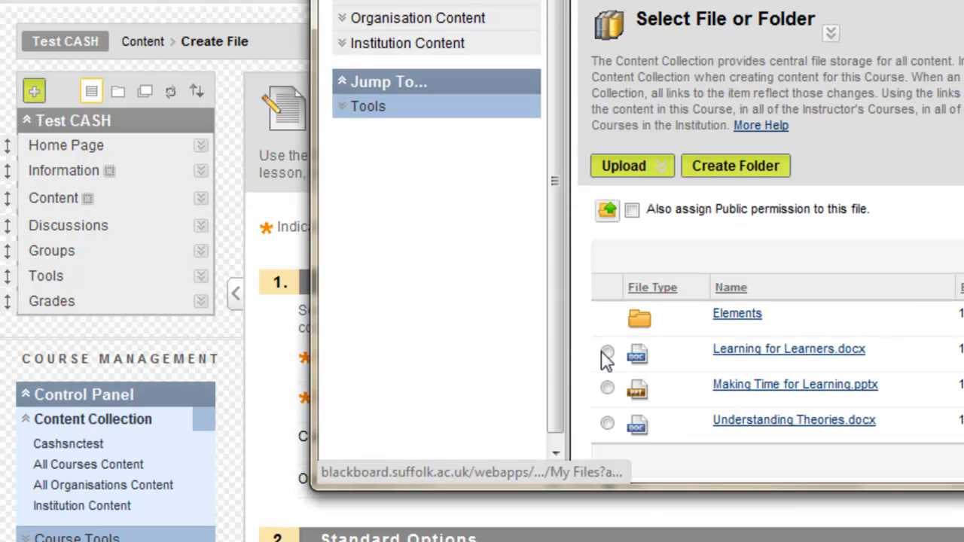
pyautogui.click(607, 353)
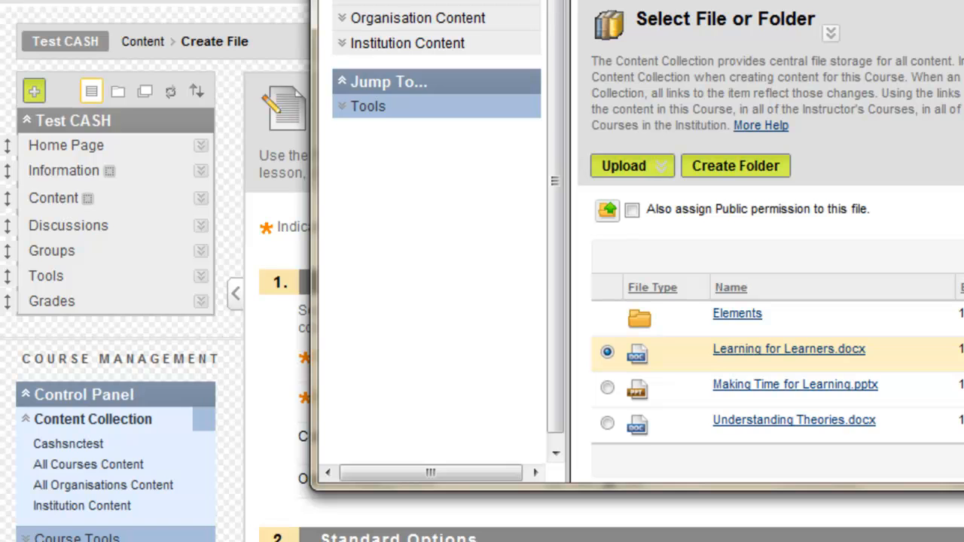
pyautogui.scroll(-3, 768, 241)
pyautogui.click(963, 407)
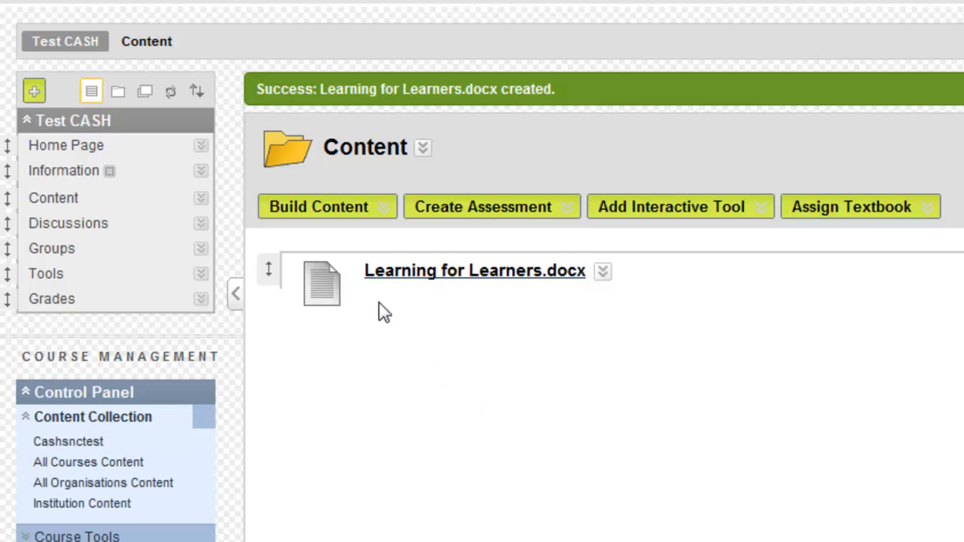
# Start a new item in the course's Content area and name it My Files
pyautogui.click(346, 214)
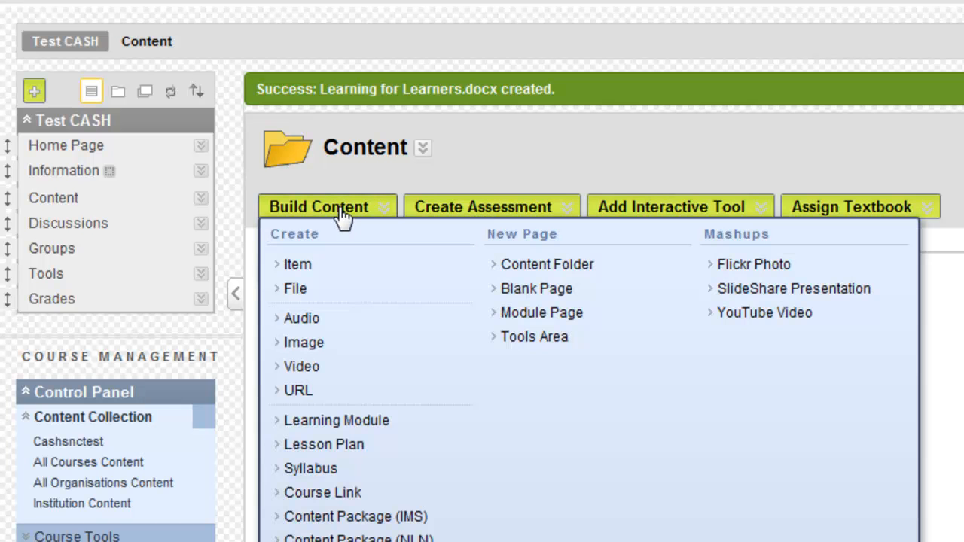
pyautogui.click(304, 268)
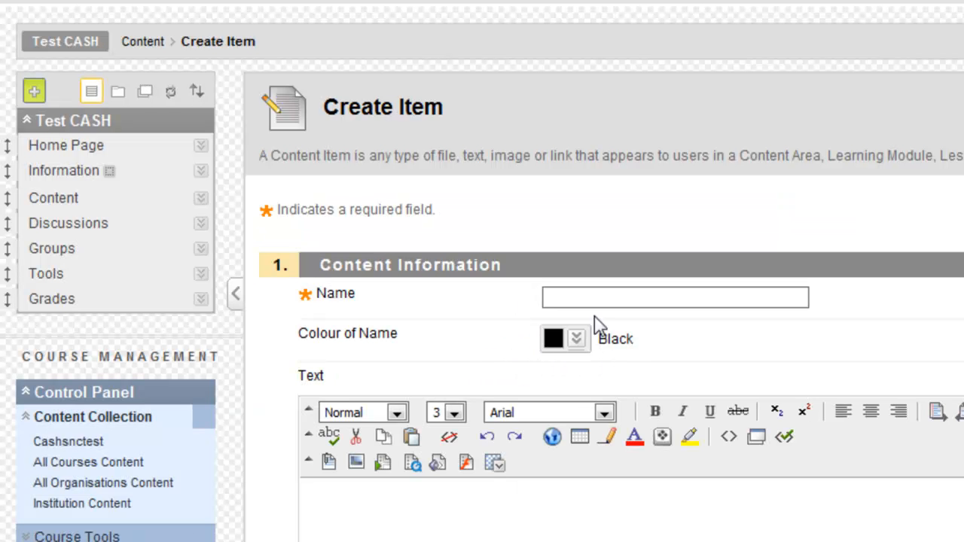
pyautogui.click(603, 298)
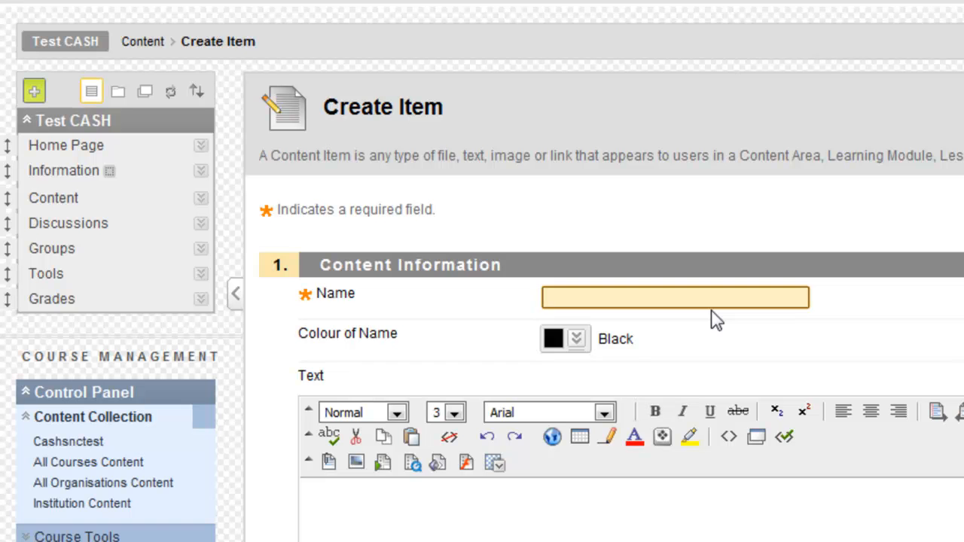
pyautogui.write('My Files')
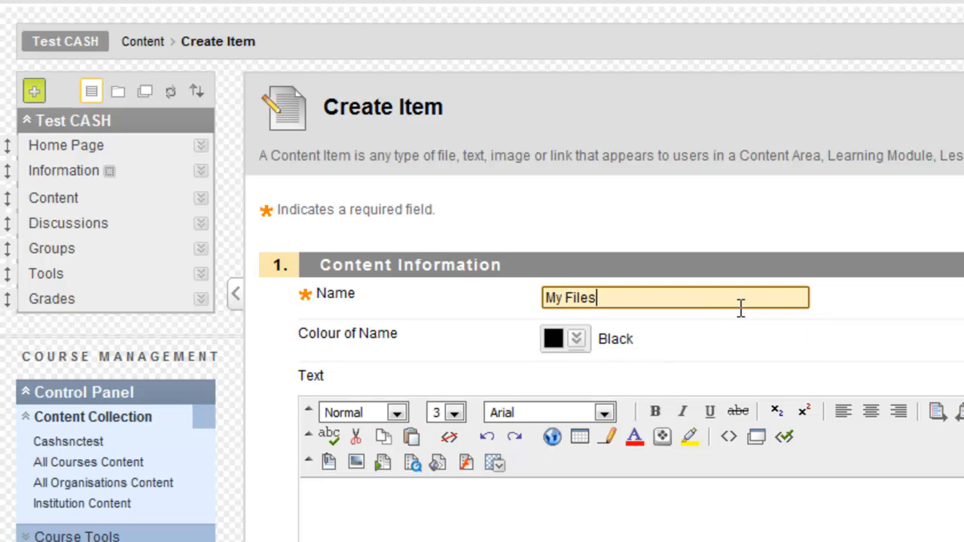
# Attach the My Files folder from the content collection with read permission for course members, then submit the item and open its attached folder link
pyautogui.scroll(-6, 740, 309)
pyautogui.scroll(-2, 721, 386)
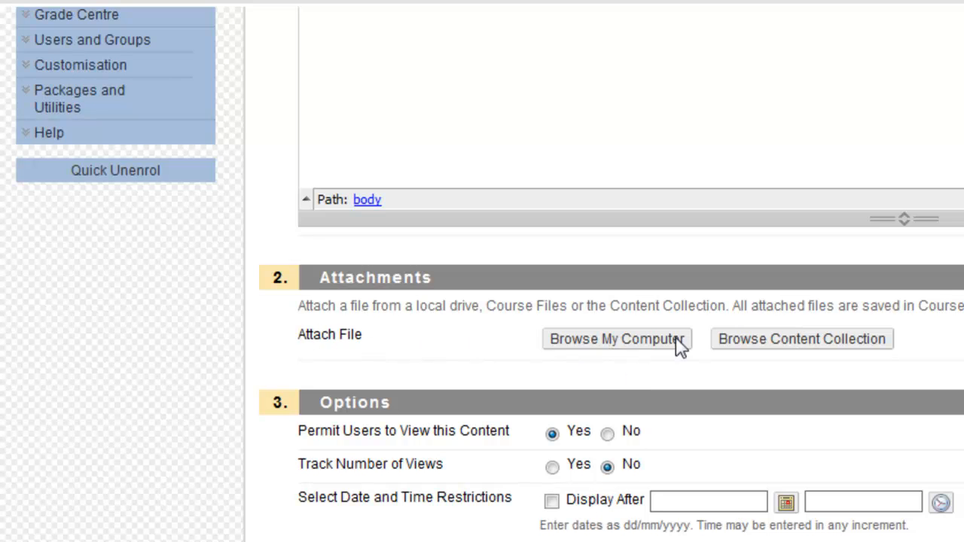
pyautogui.click(816, 348)
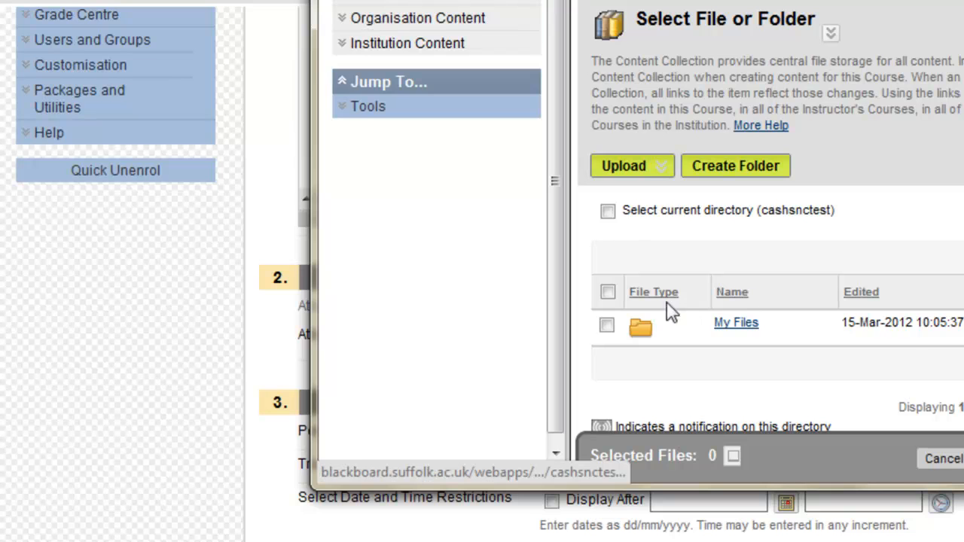
pyautogui.click(607, 326)
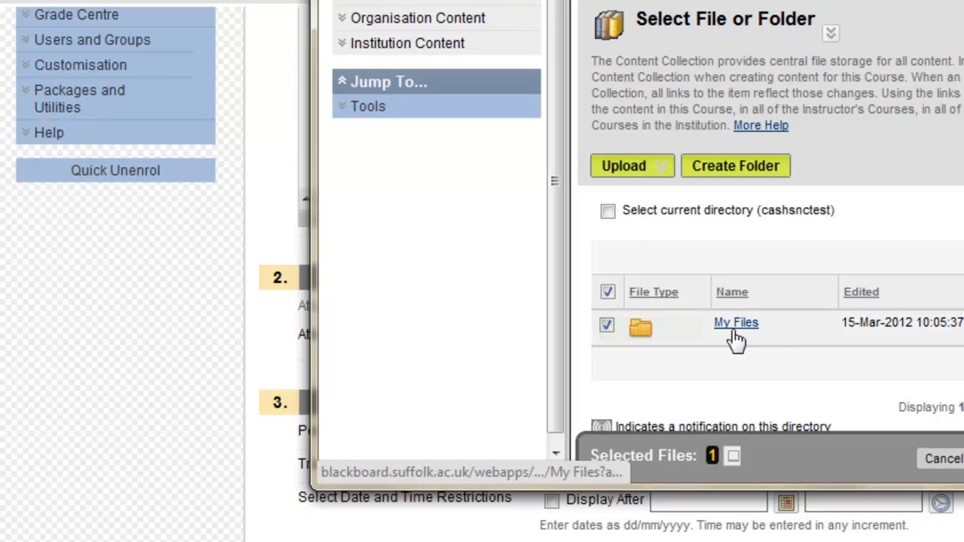
pyautogui.scroll(-2, 769, 218)
pyautogui.scroll(2, 769, 219)
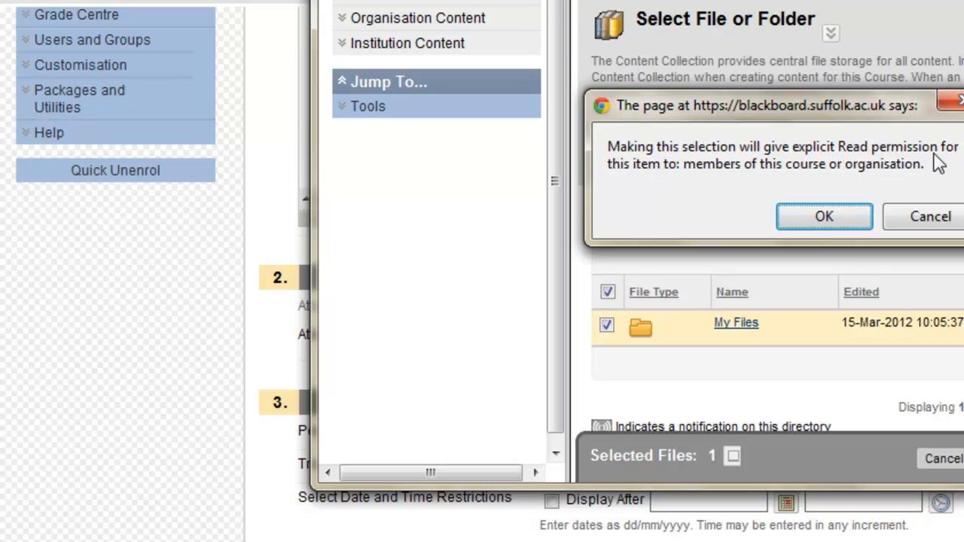
pyautogui.click(825, 216)
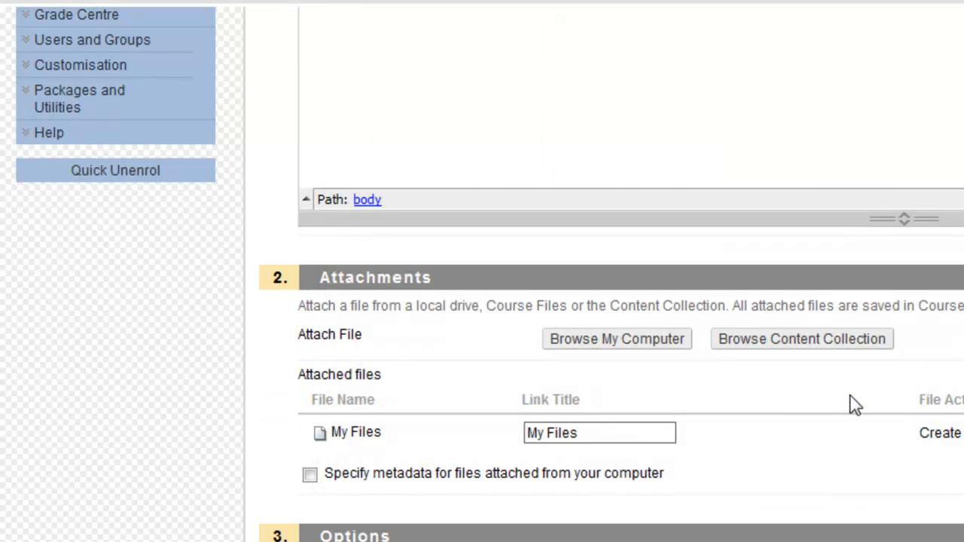
pyautogui.scroll(-3, 855, 405)
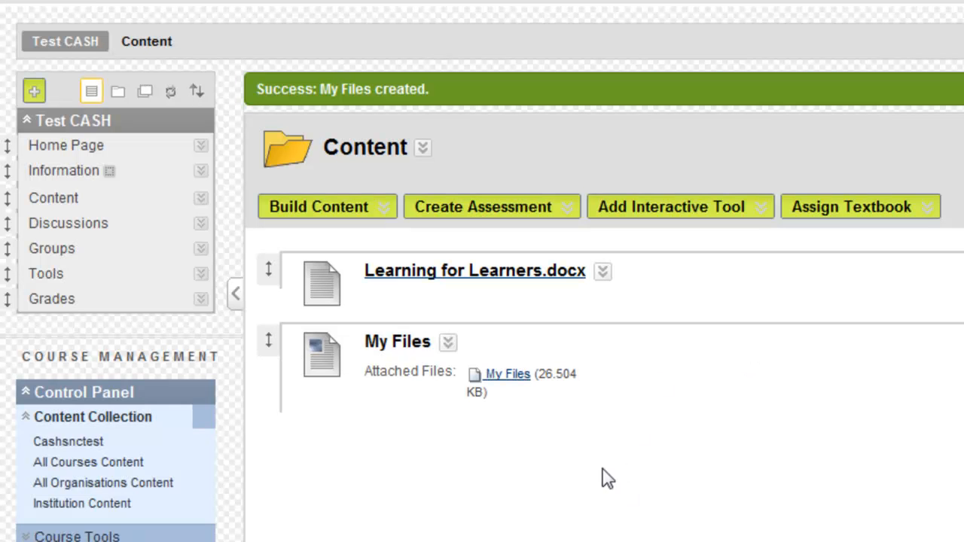
pyautogui.click(509, 375)
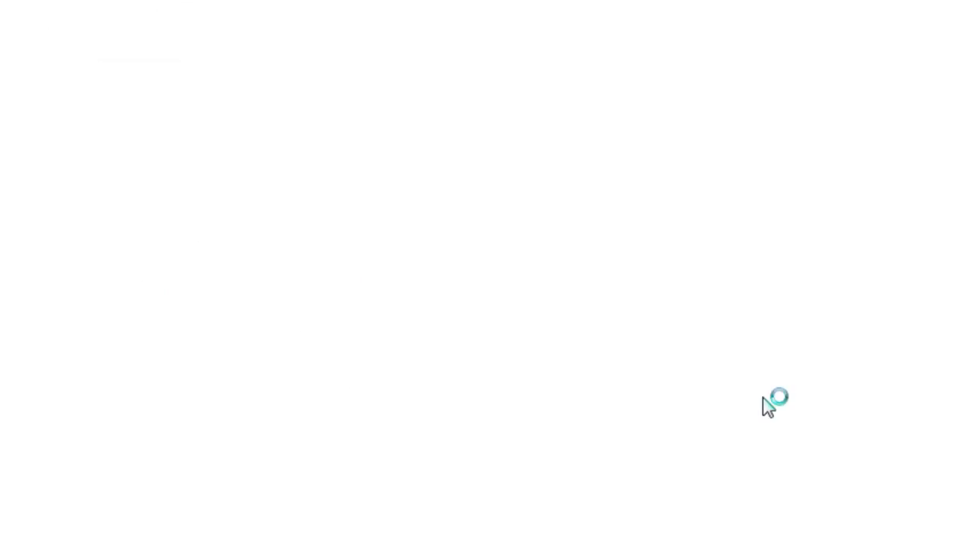